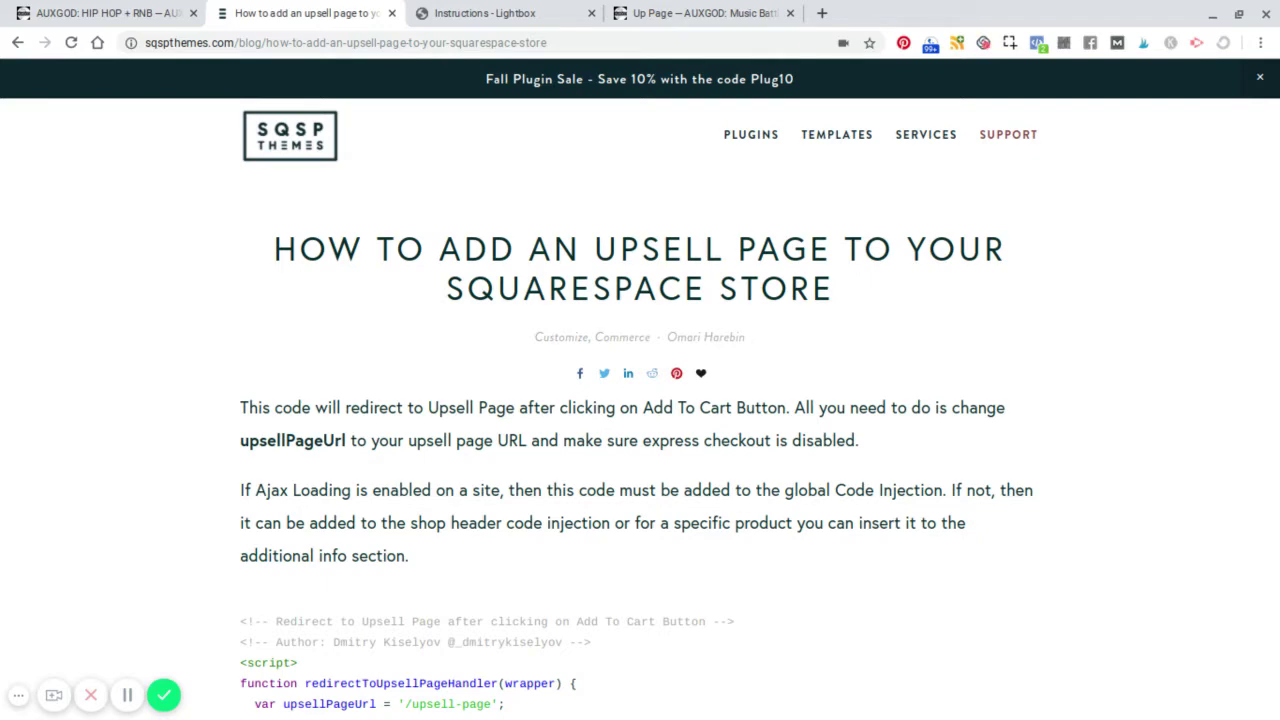
- Read through the upsell page article, covering the redirect code and the section on opening the upsell page in a lightbox
scroll(640, 400, down, 1)
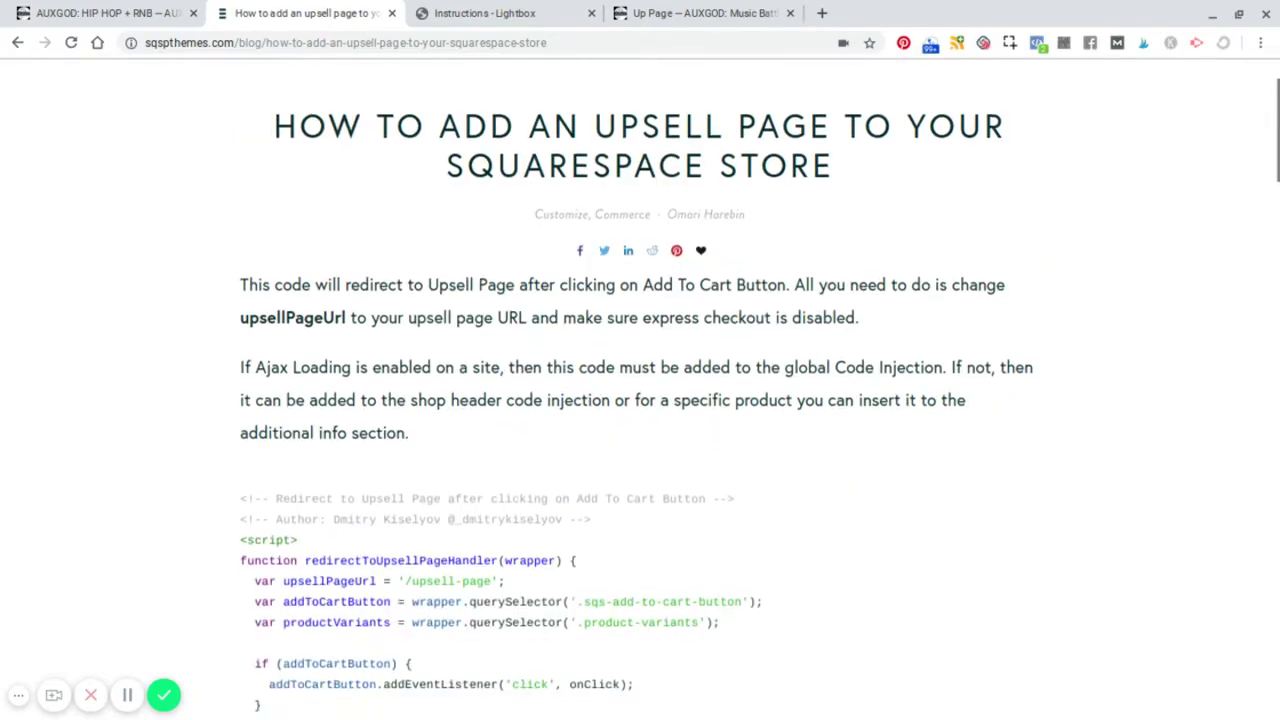
scroll(640, 400, up, 1)
scroll(640, 400, down, 1)
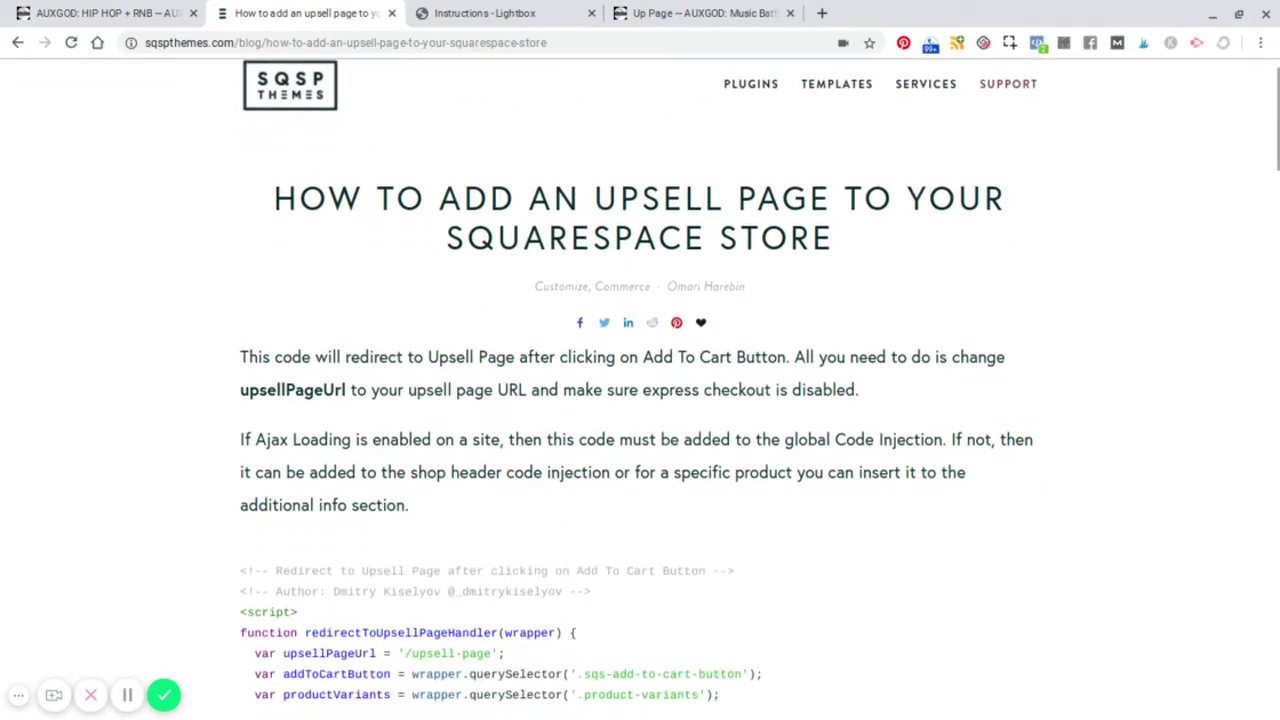
scroll(640, 400, down, 2)
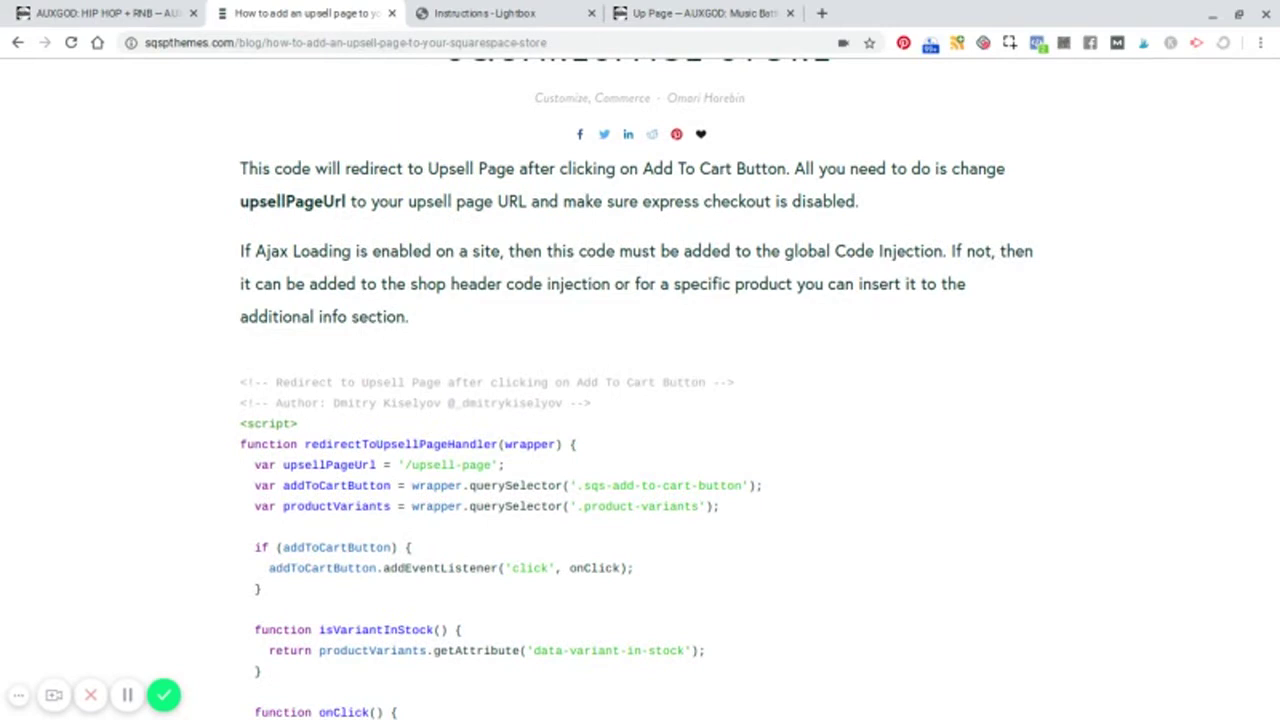
scroll(939, 350, down, 2)
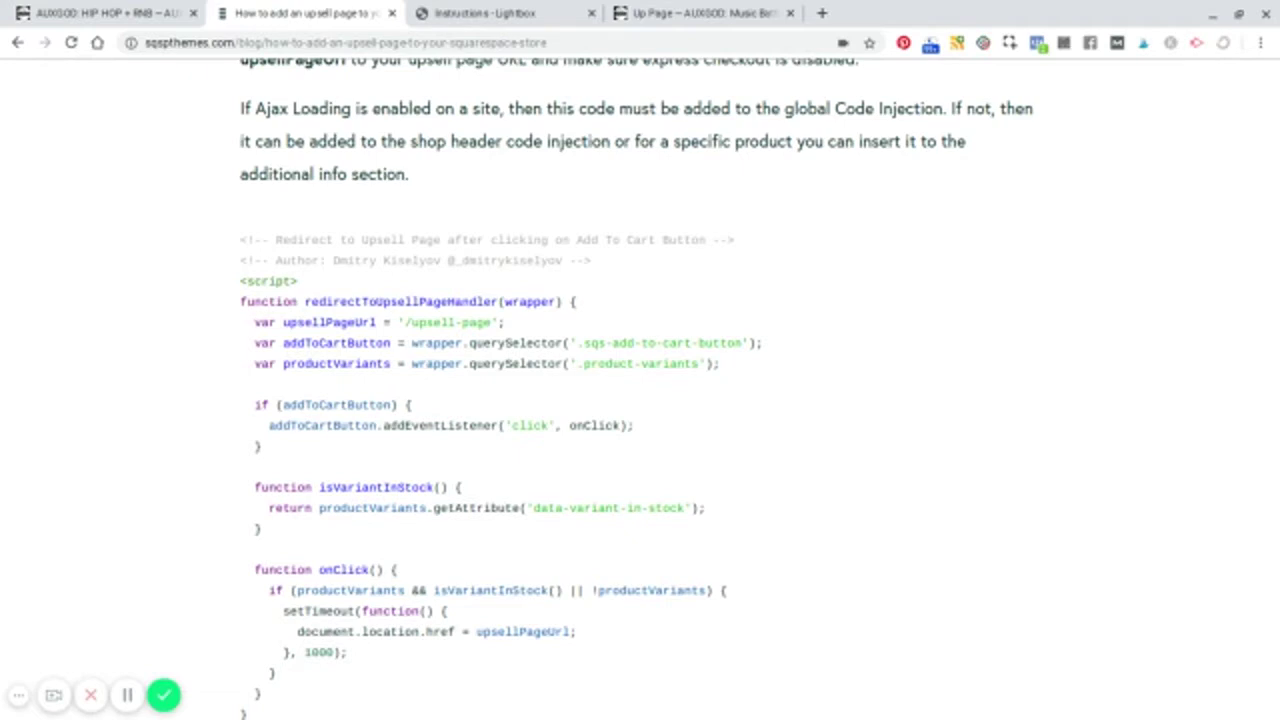
scroll(907, 340, down, 10)
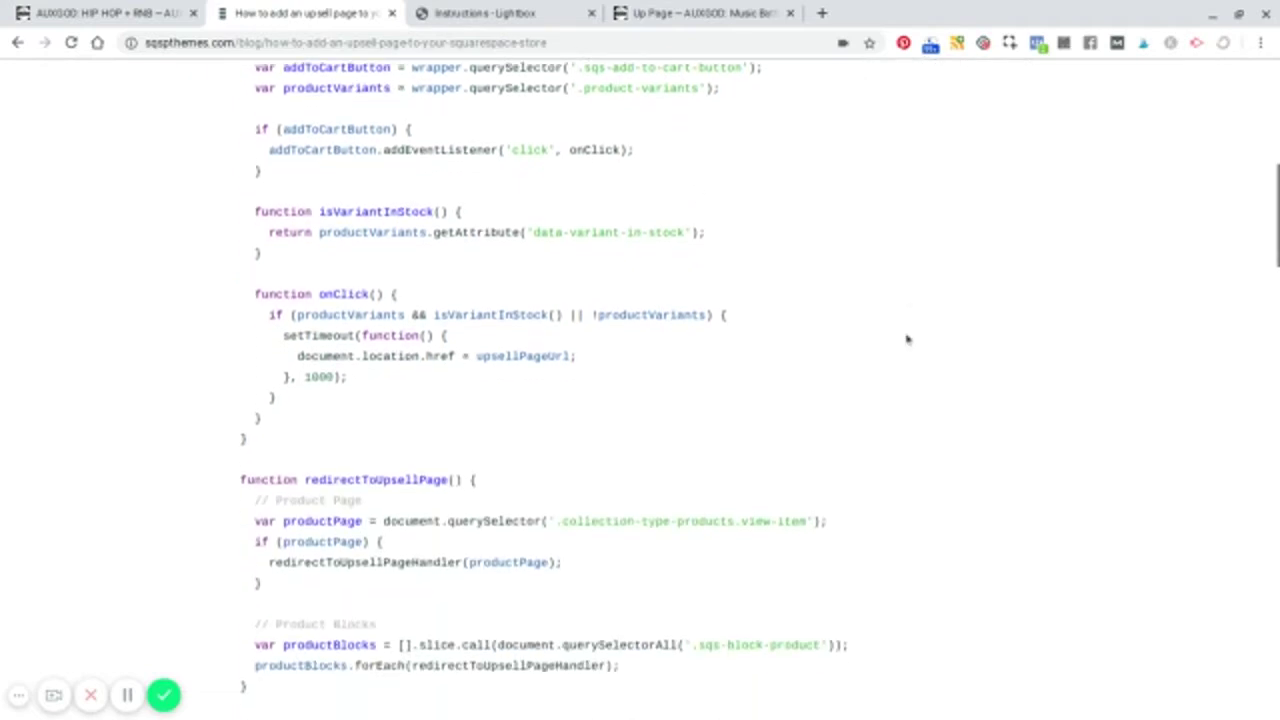
scroll(765, 327, down, 6)
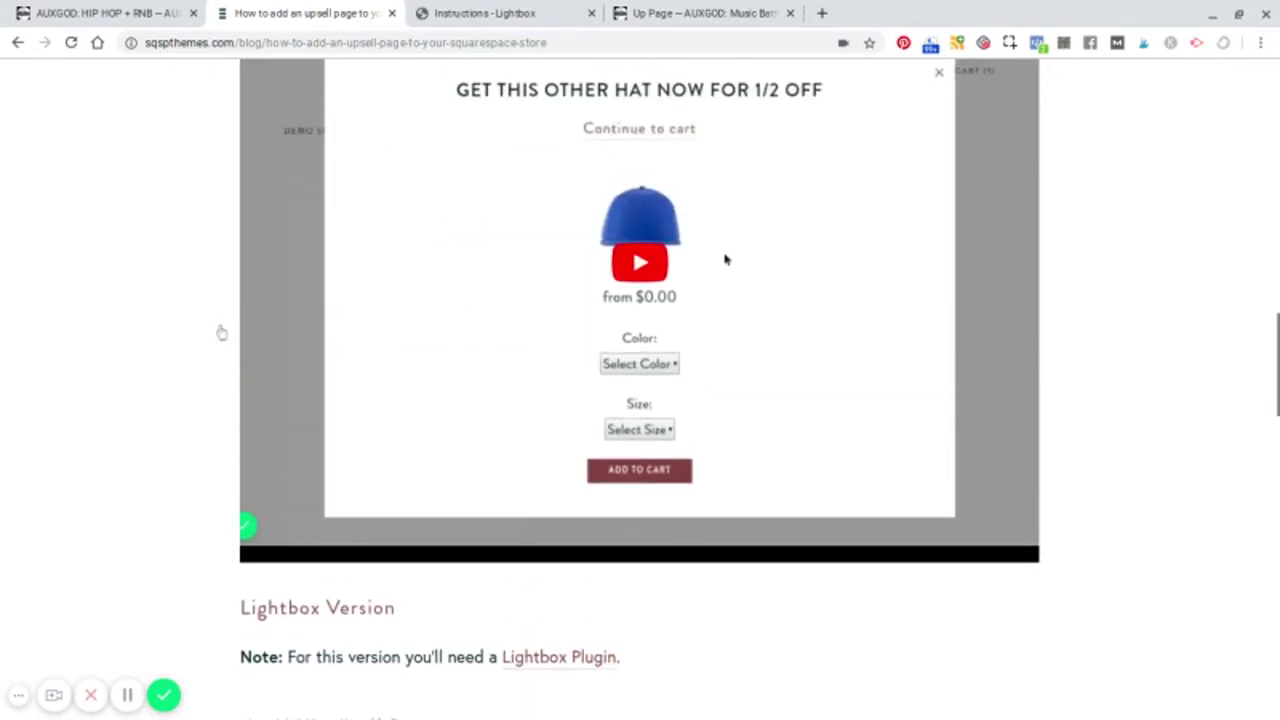
scroll(149, 357, up, 1)
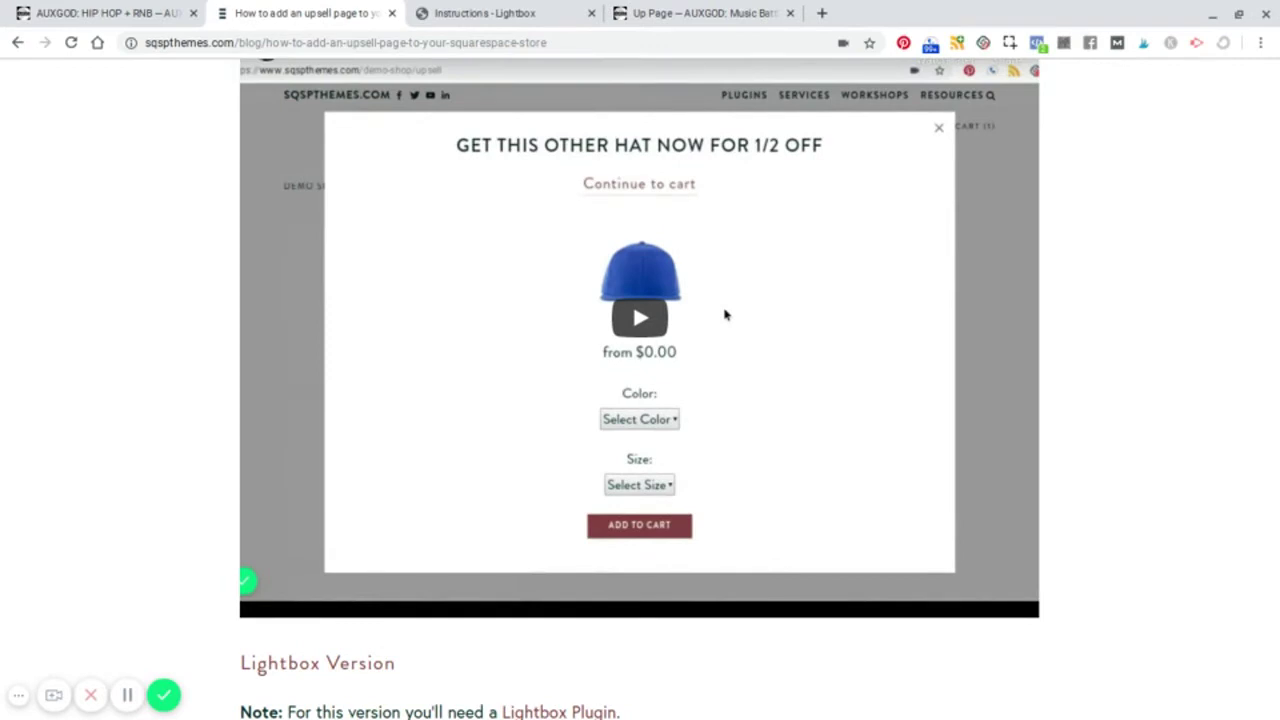
- Switch to the Squarespace editor and examine the Up Page's heading, HIP HOP MUG product block and Go to Cart link
click(742, 8)
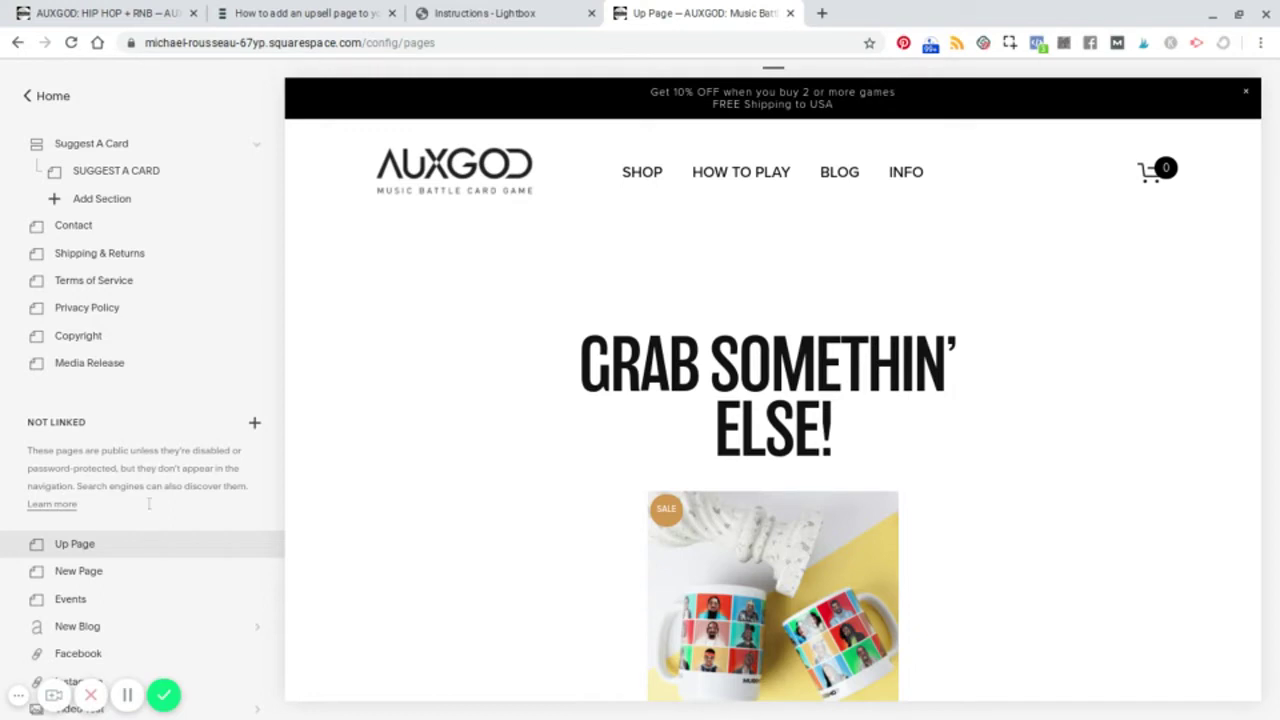
mouse_move(512, 479)
scroll(512, 479, down, 3)
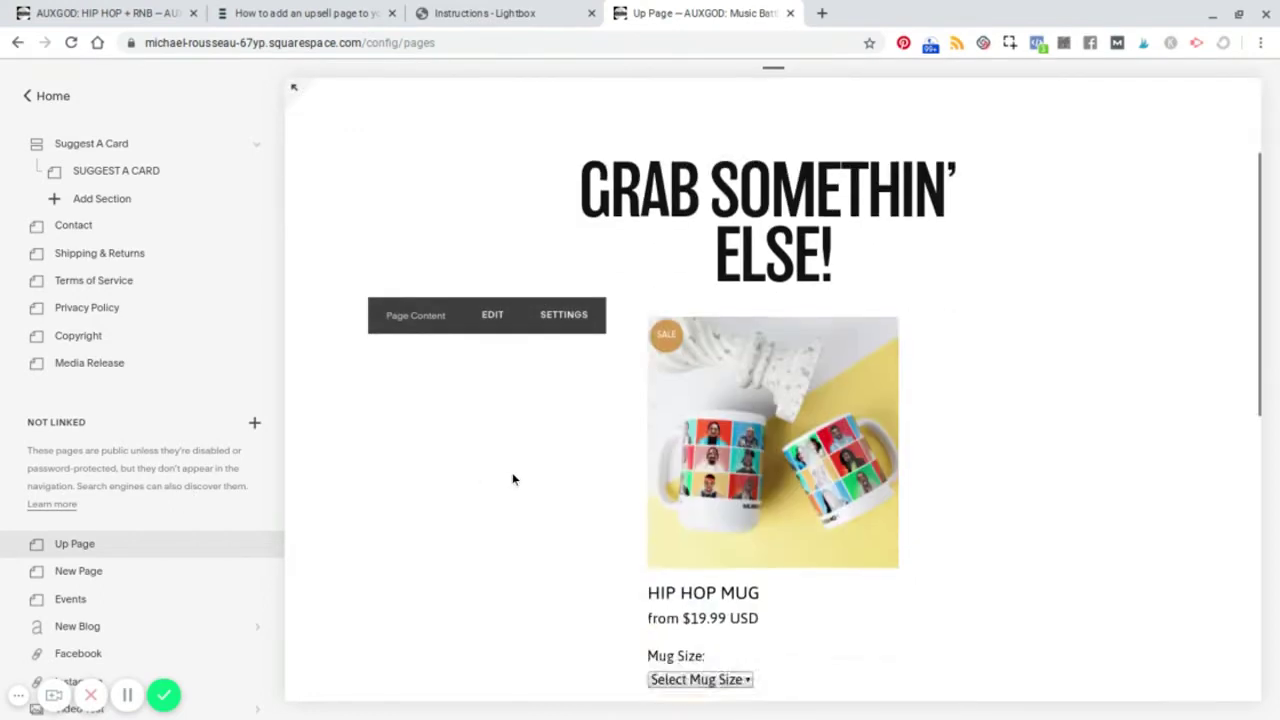
scroll(512, 479, down, 2)
scroll(512, 477, up, 4)
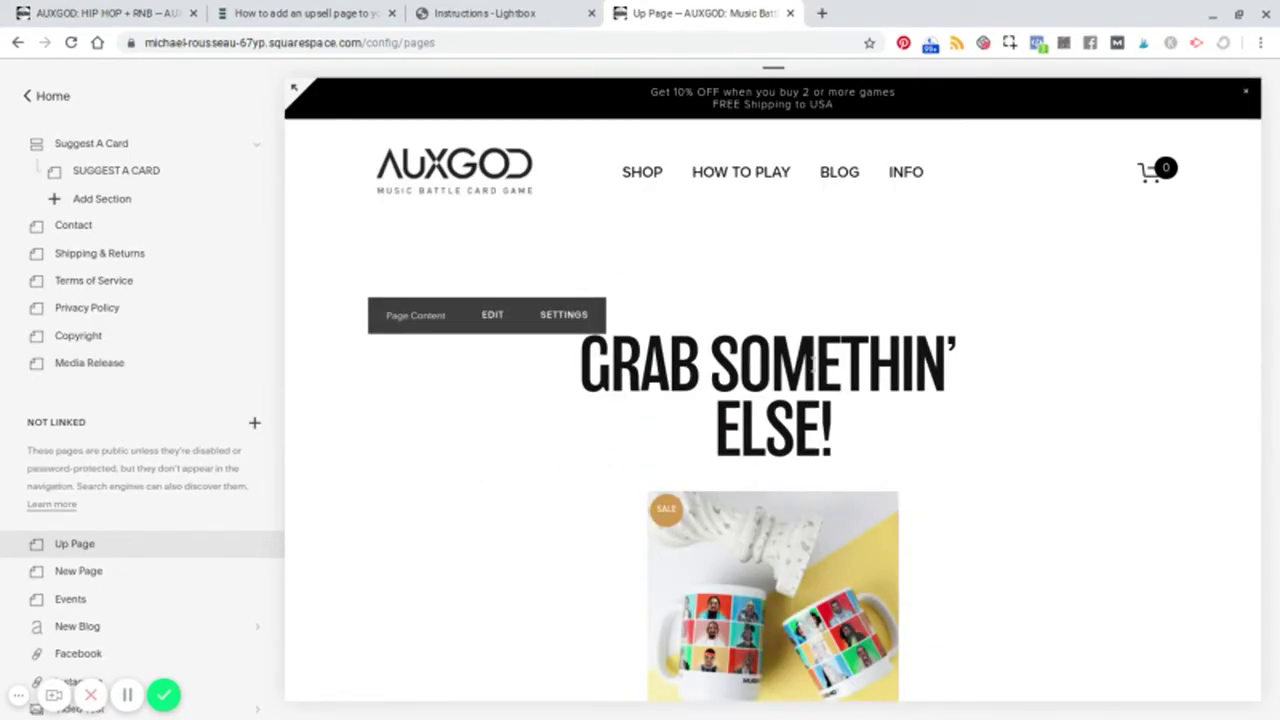
scroll(503, 434, down, 5)
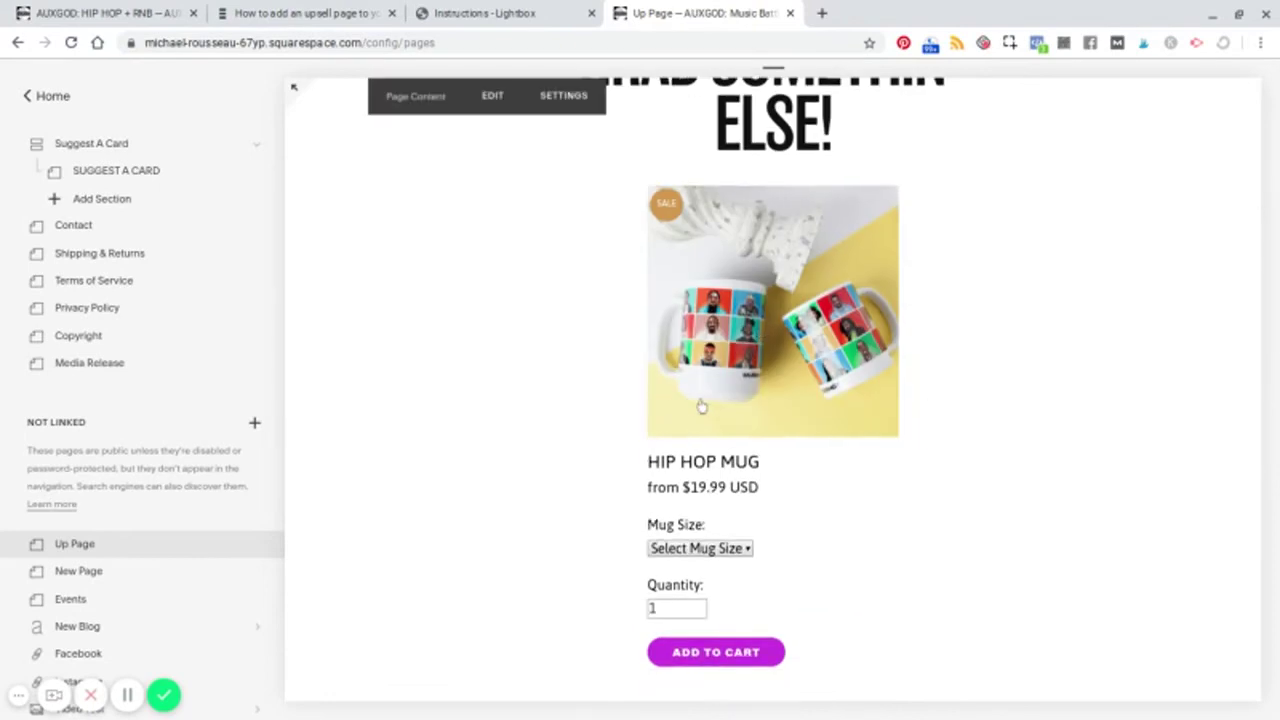
scroll(460, 494, down, 3)
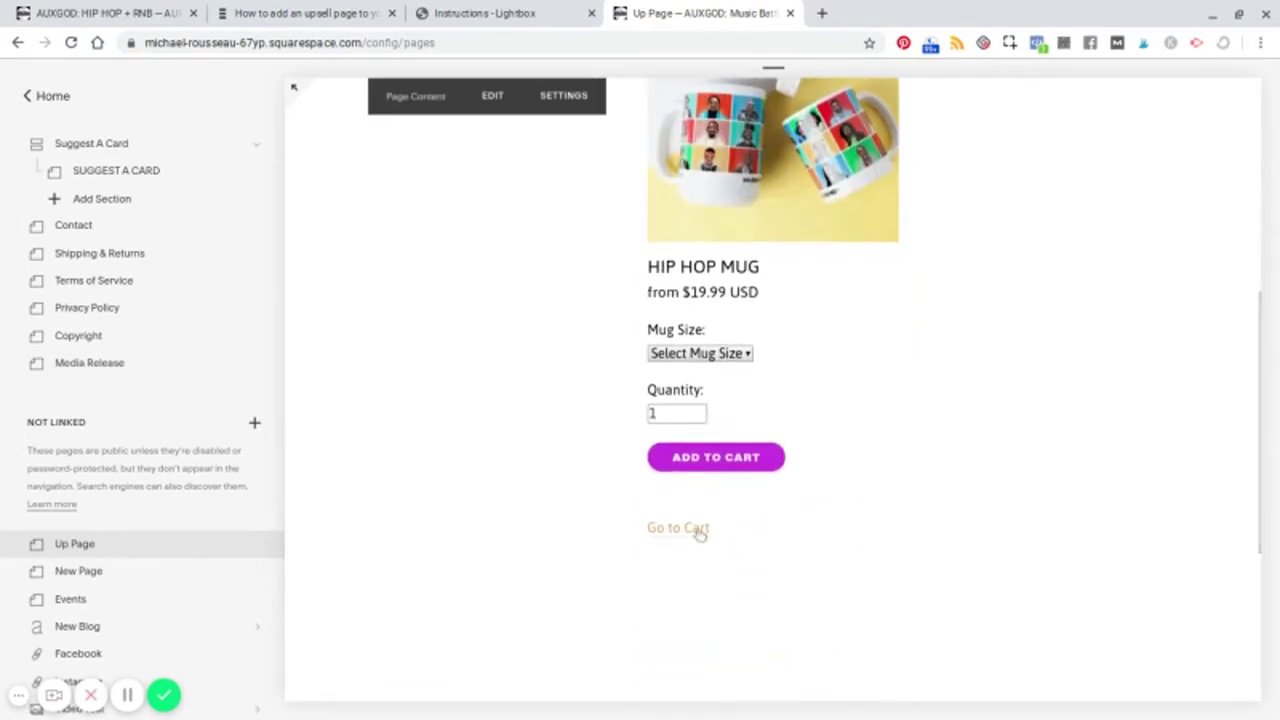
scroll(494, 520, up, 8)
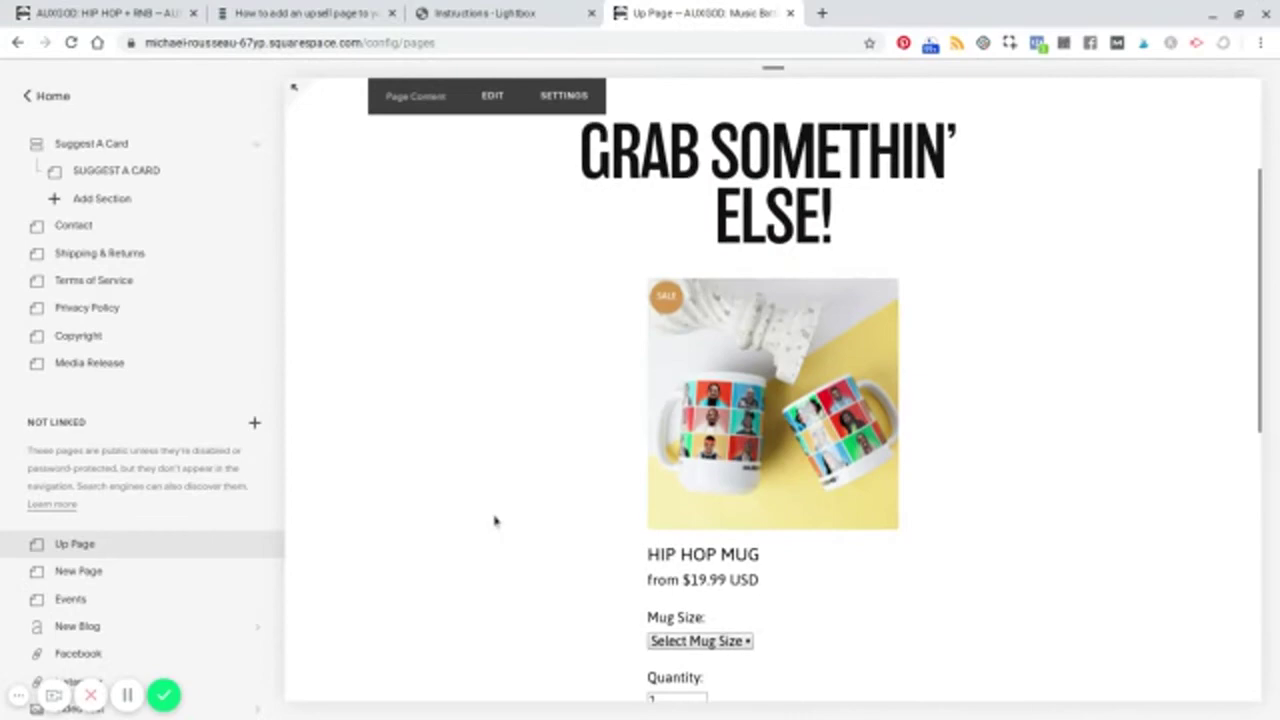
- Return to the upsell article and review the redirect code with its upsellPageUrl variable
click(293, 12)
scroll(110, 377, up, 1)
scroll(110, 377, up, 15)
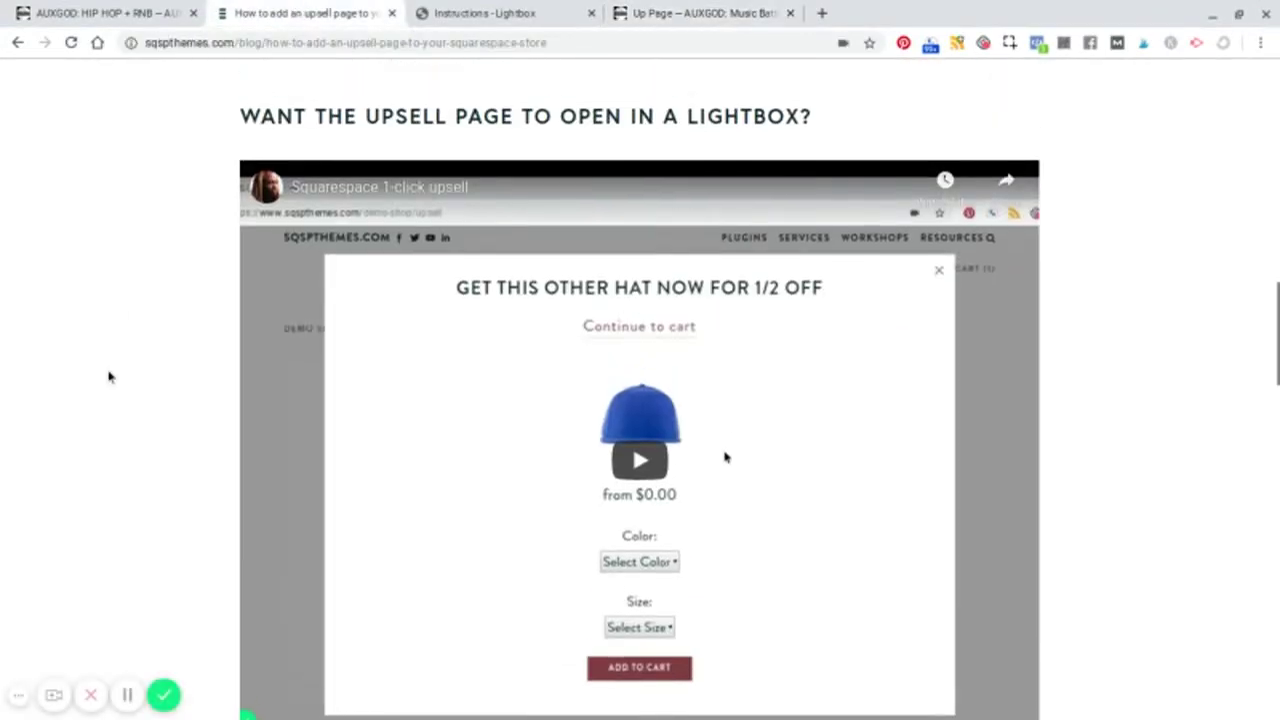
scroll(198, 459, down, 3)
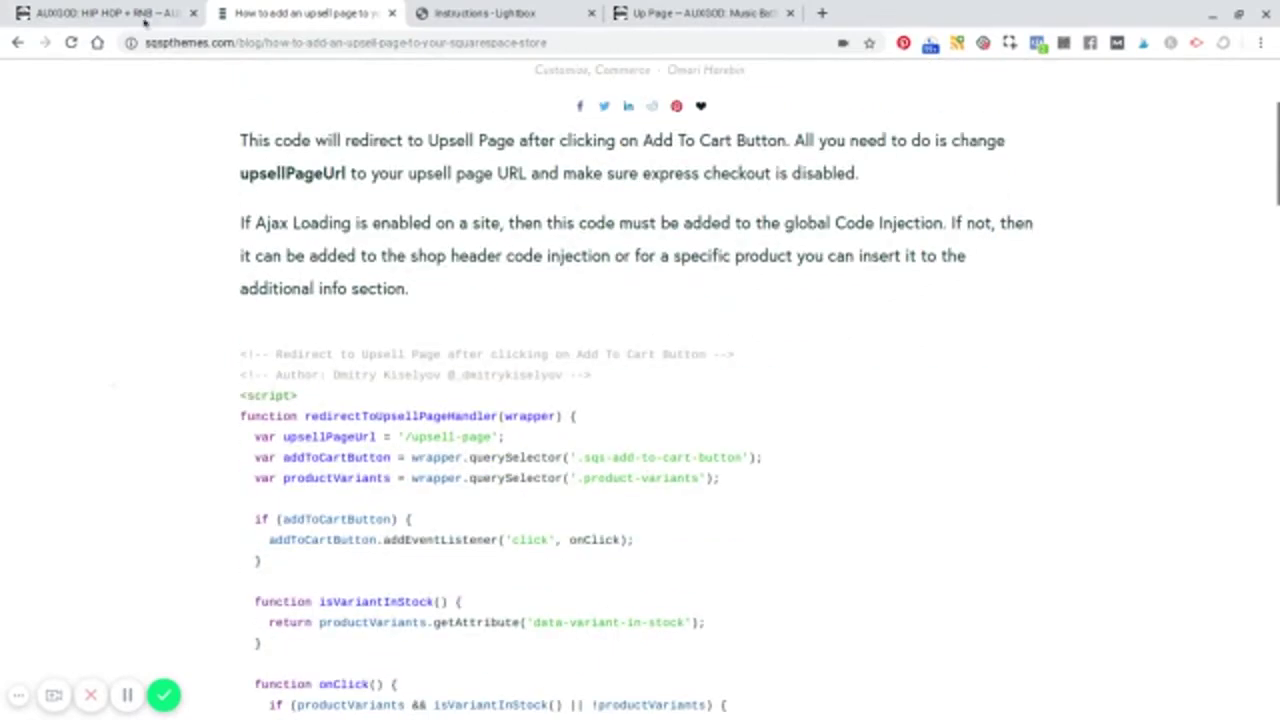
- Go back to the Up Page in the Squarespace editor and review its layout from the heading to the cart link
click(647, 21)
scroll(423, 417, down, 4)
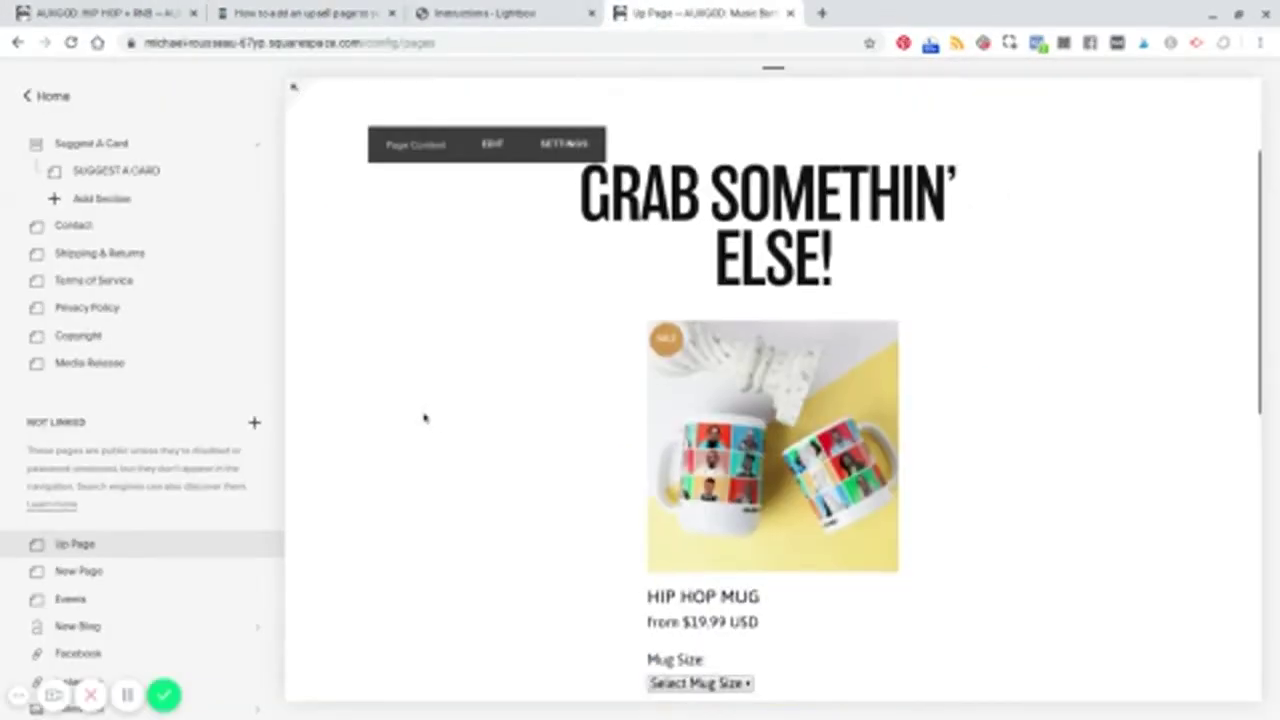
scroll(795, 460, down, 5)
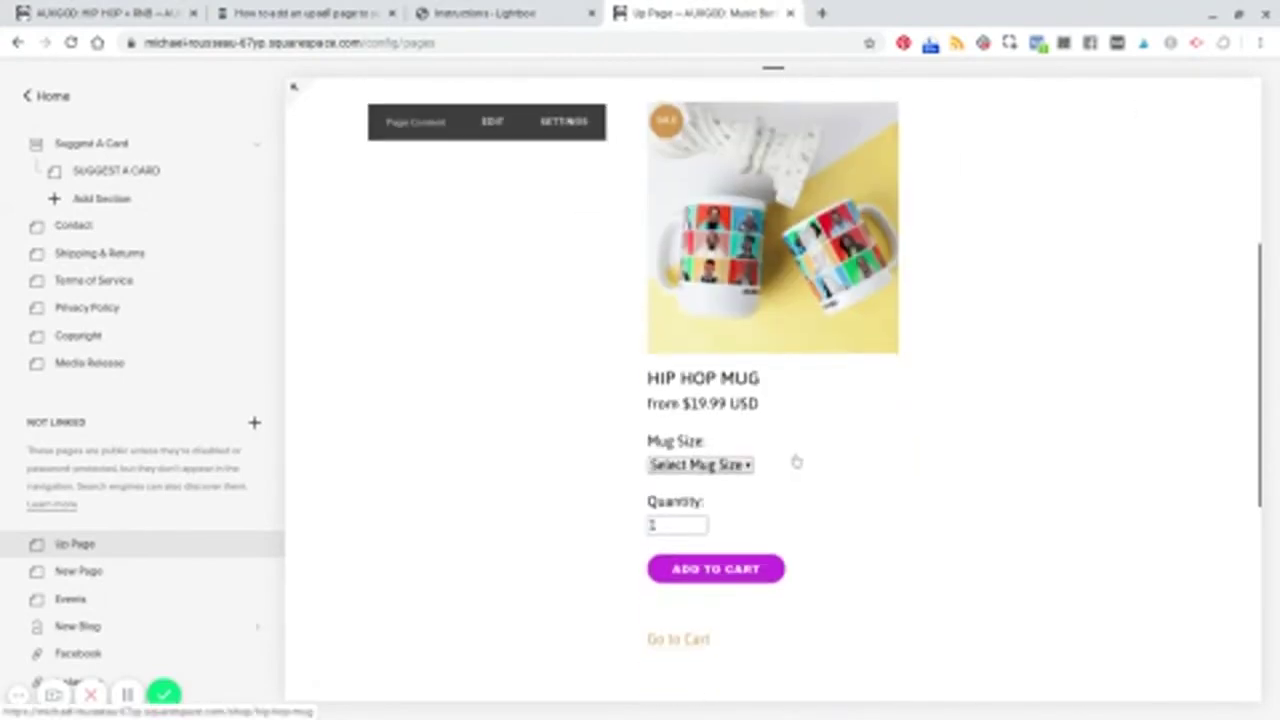
scroll(1111, 277, up, 5)
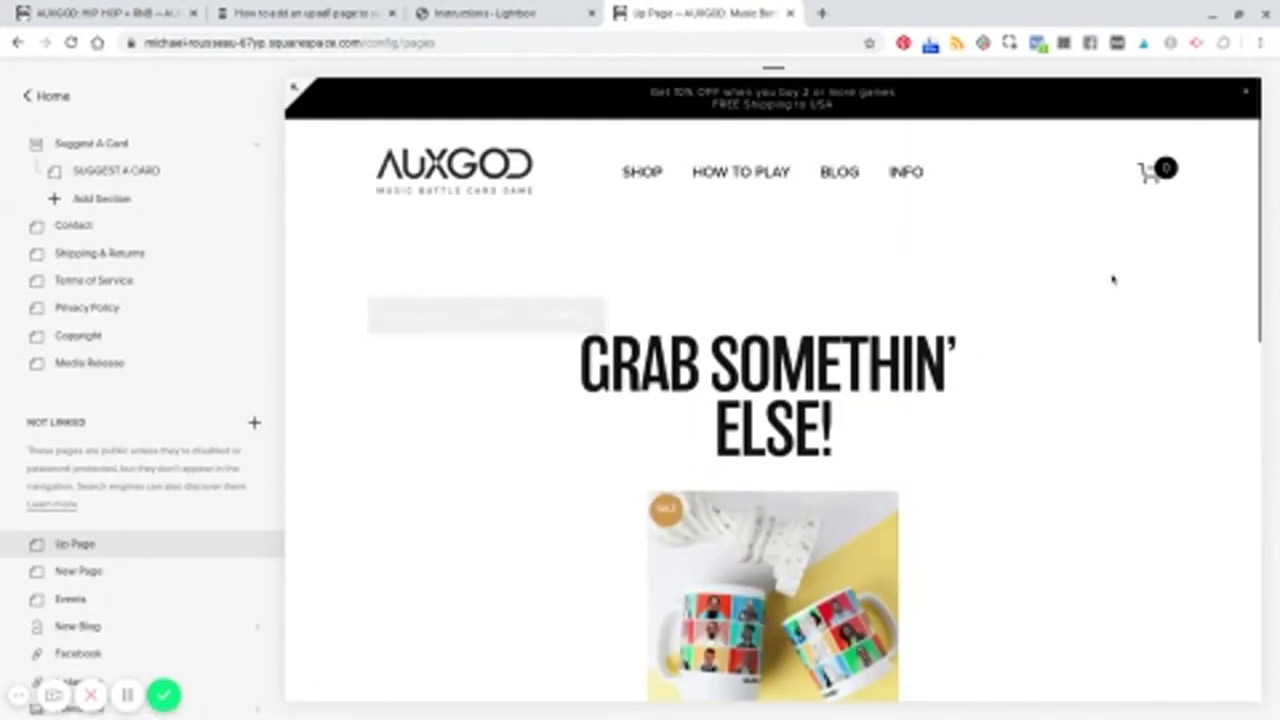
mouse_move(420, 343)
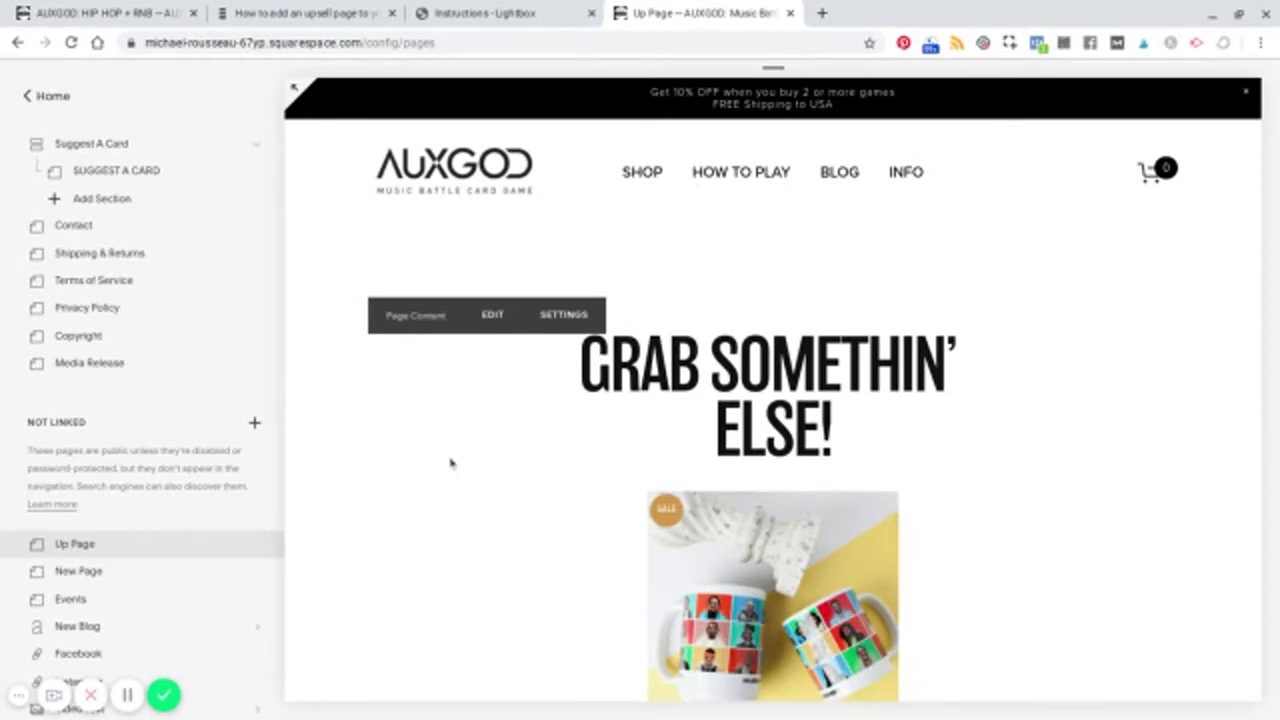
- Examine the Lightbox Upsell Page code block in the shop product's additional info, and close the product editor without saving
scroll(126, 400, down, 10)
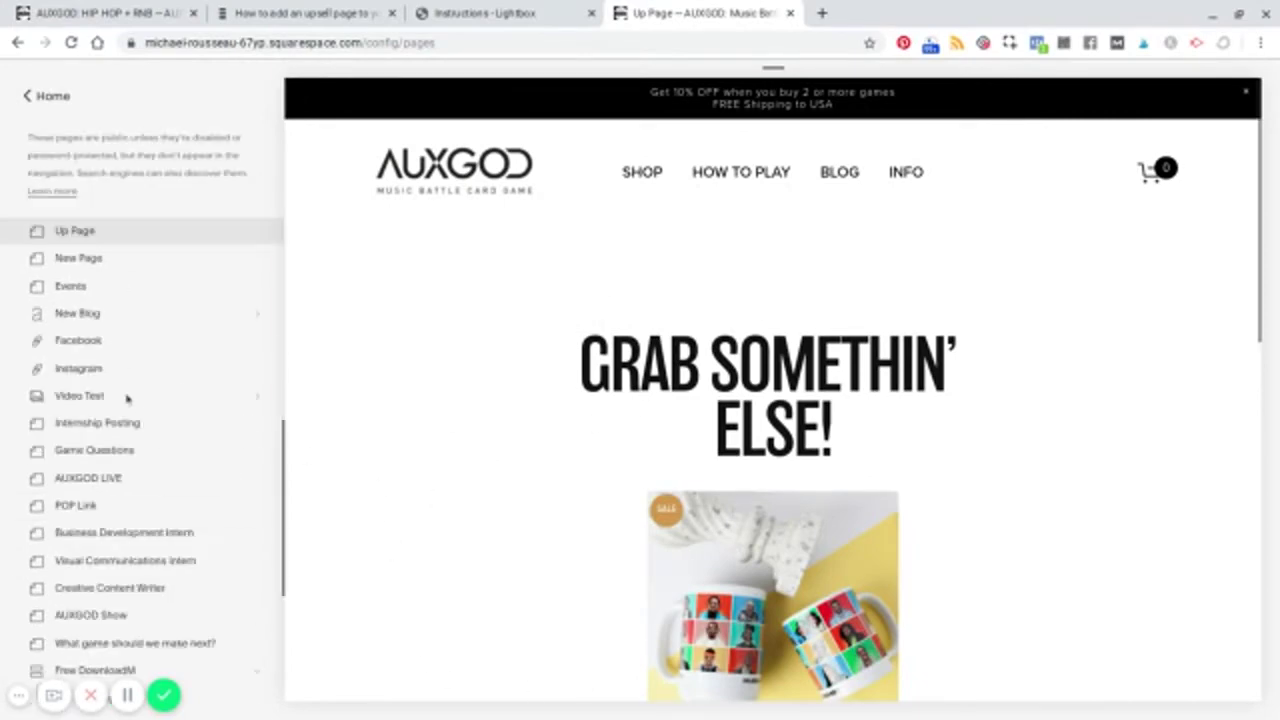
click(70, 541)
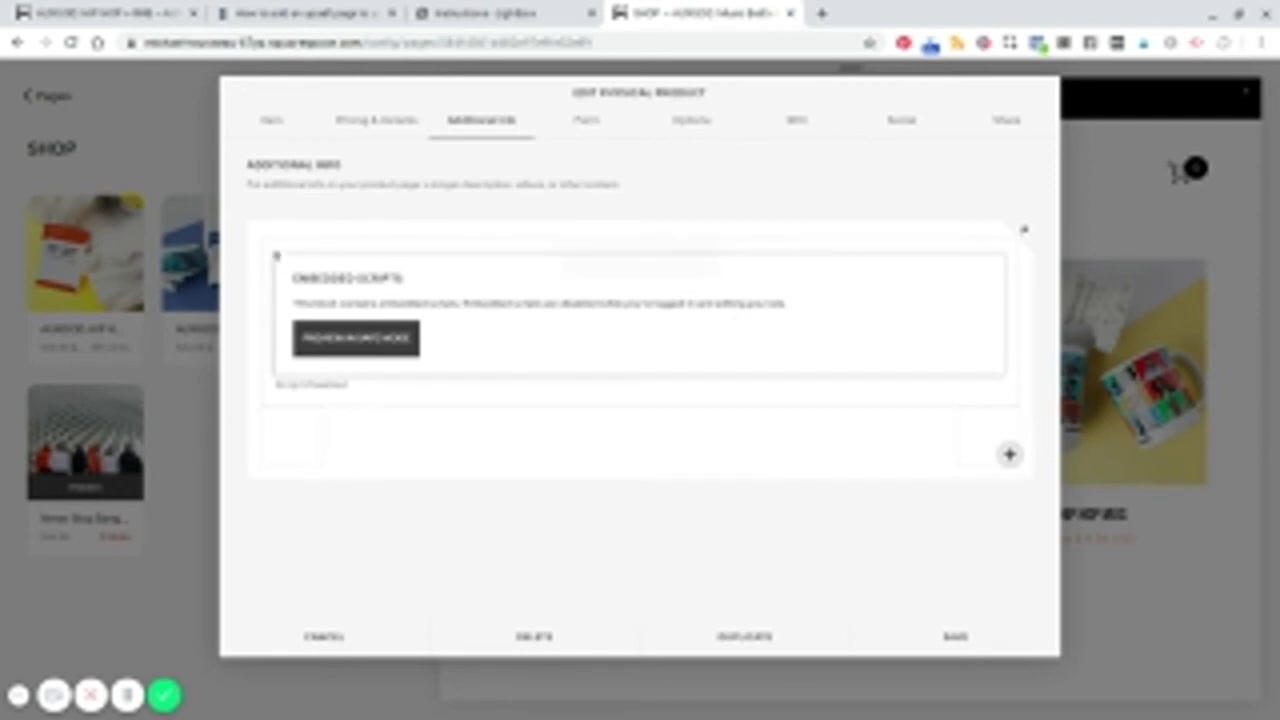
click(650, 256)
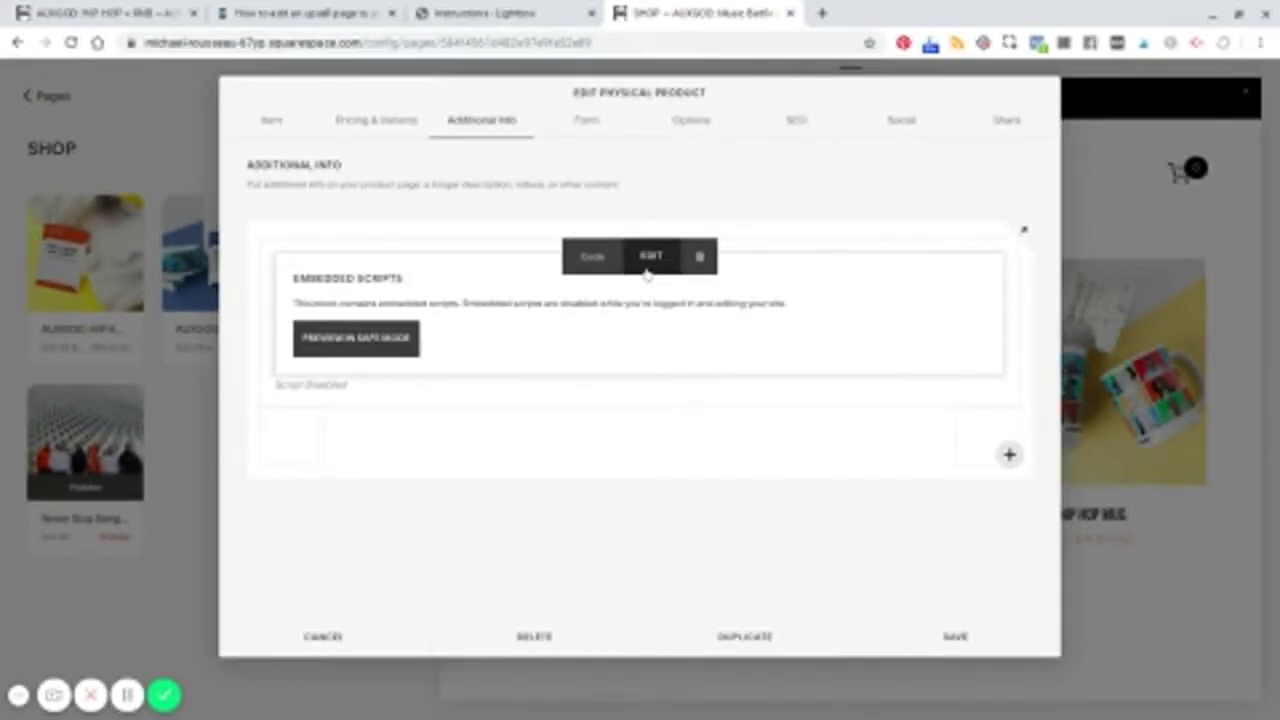
scroll(925, 449, down, 3)
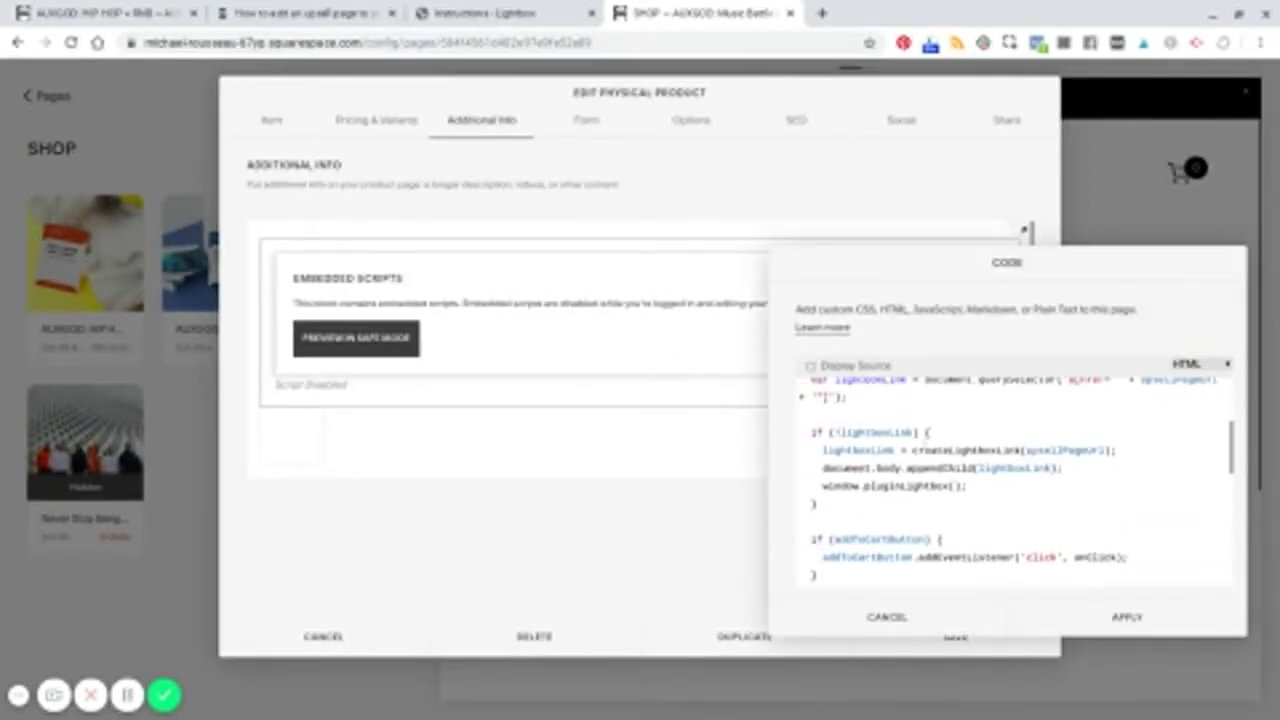
scroll(925, 448, up, 3)
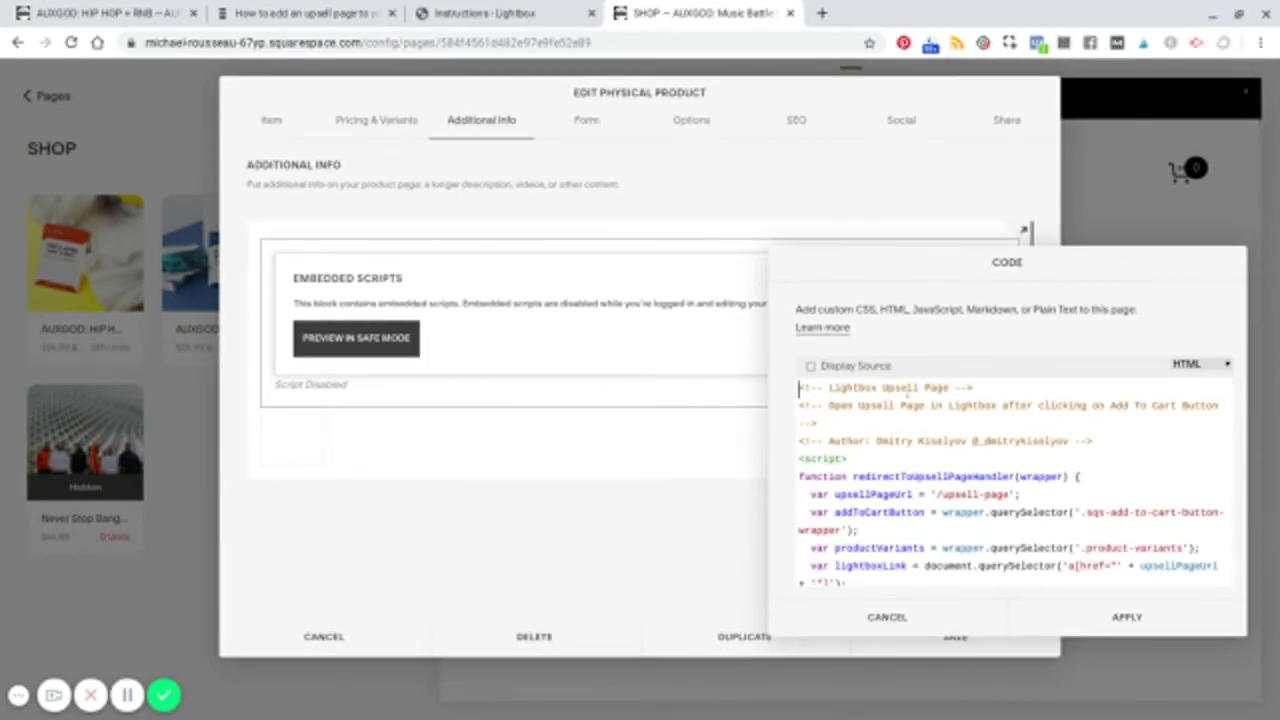
click(925, 620)
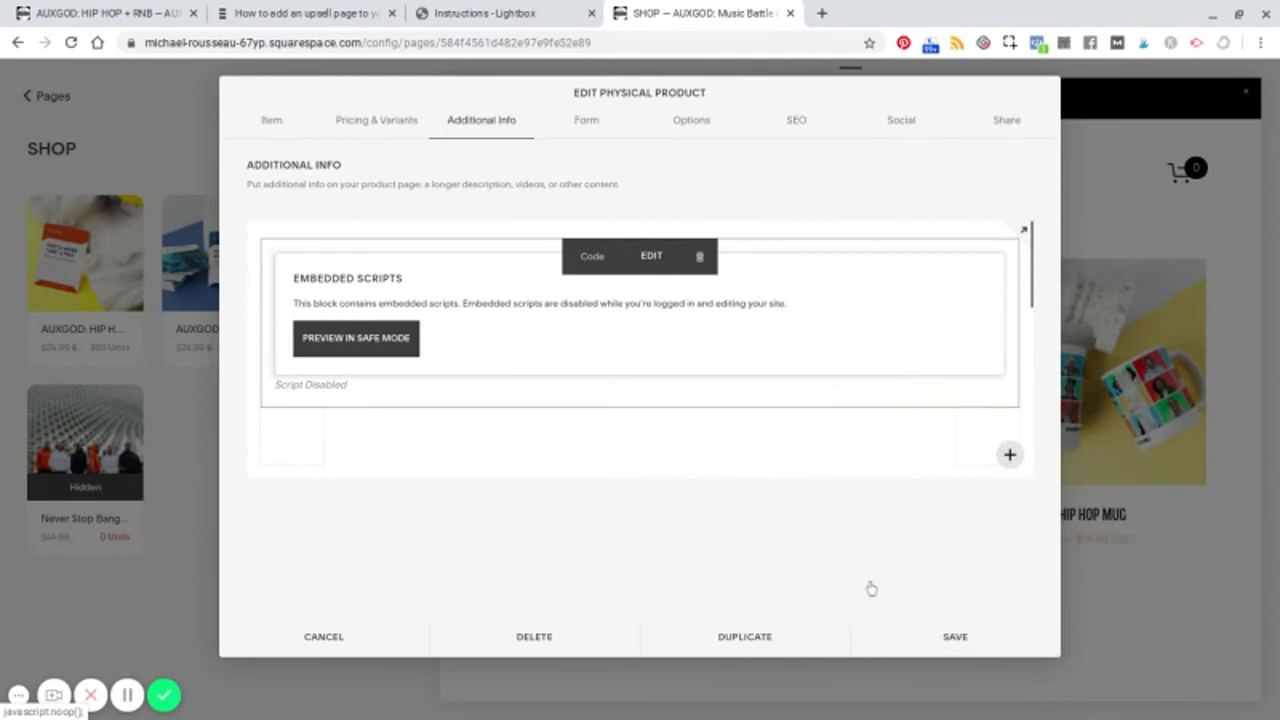
click(323, 640)
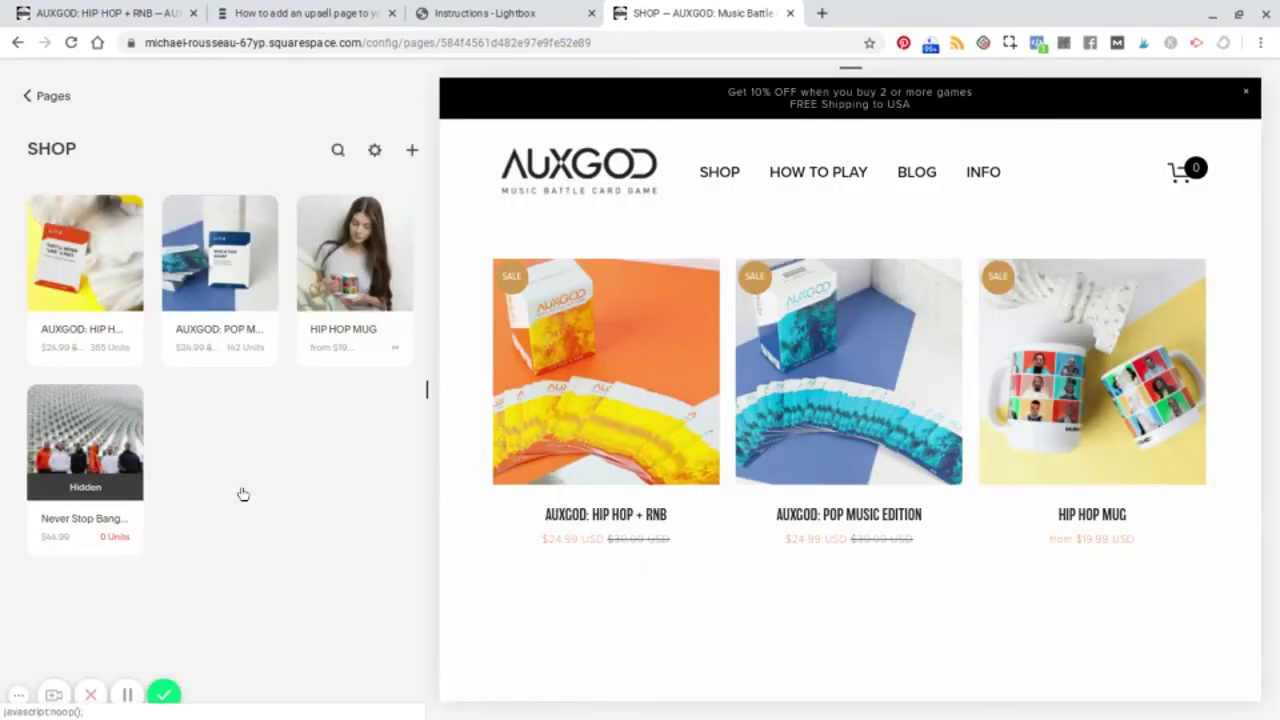
- On the live store's AUXGOD: HIP HOP + RNB product page, add one unit to the cart and view the upsell lightbox
click(120, 18)
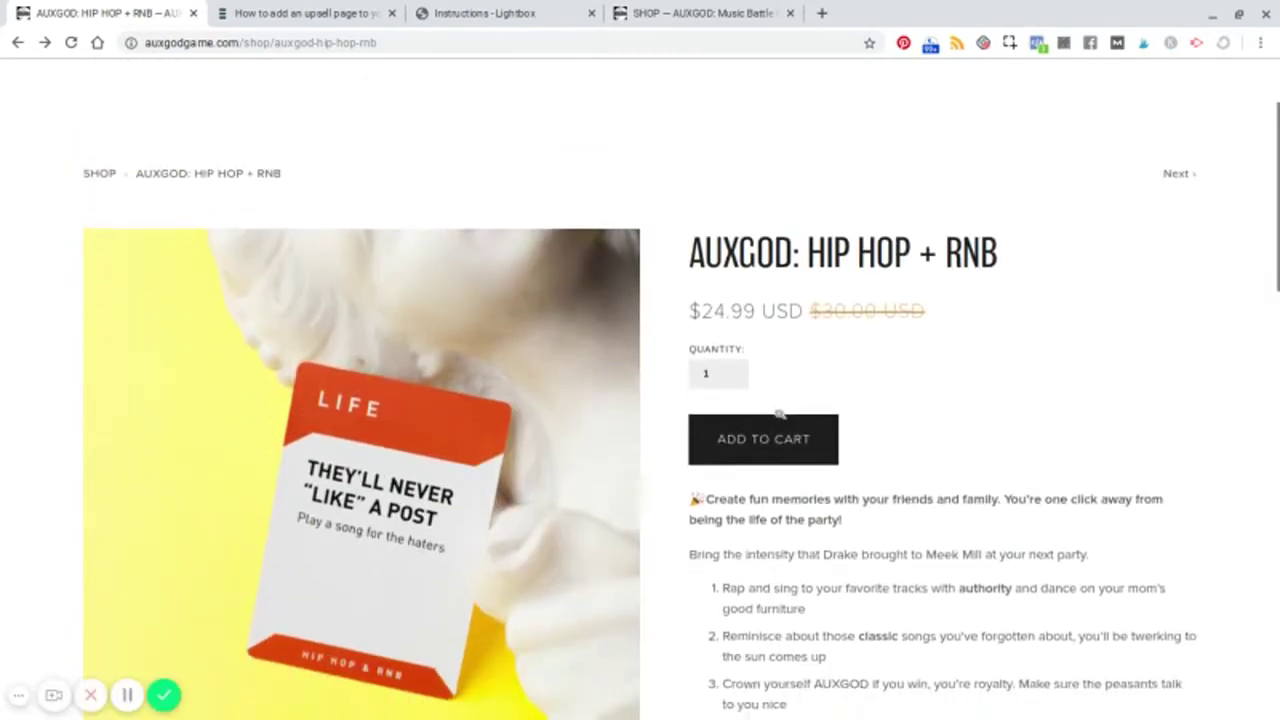
click(763, 366)
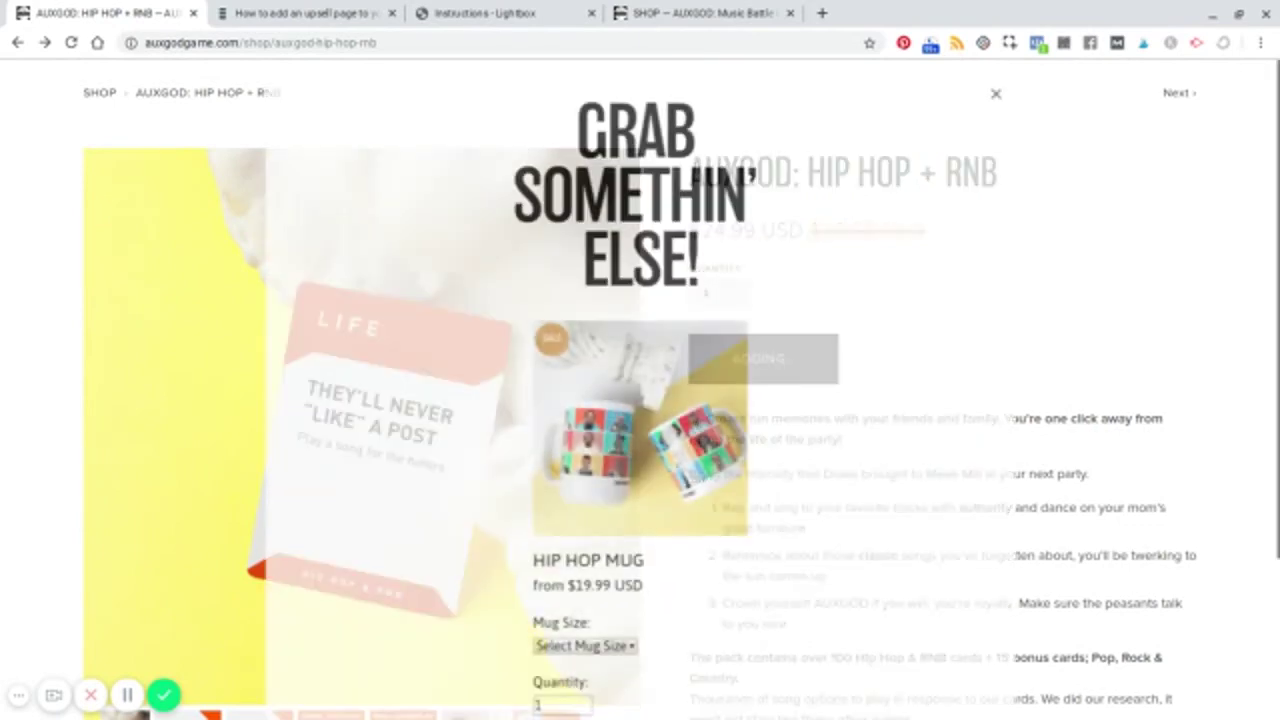
scroll(440, 215, down, 2)
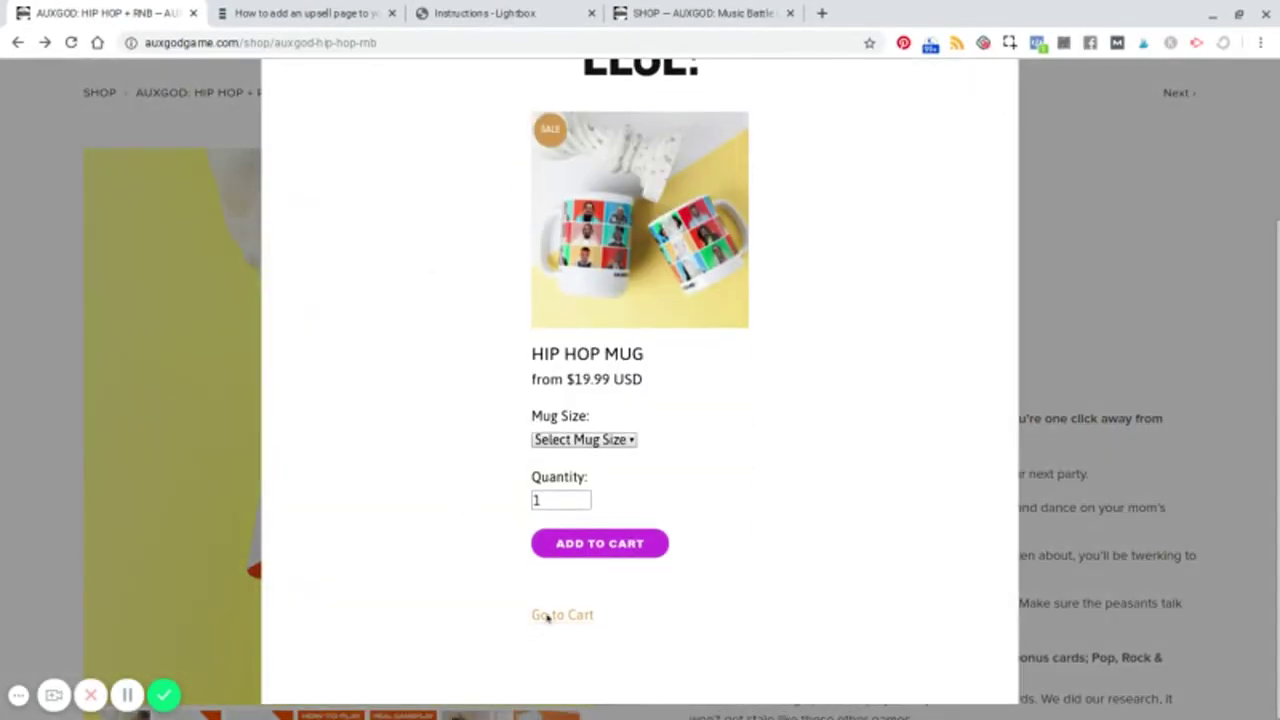
- Add one HIP HOP MUG in the 15oz size from the upsell lightbox and go to the shopping cart
click(594, 441)
click(570, 518)
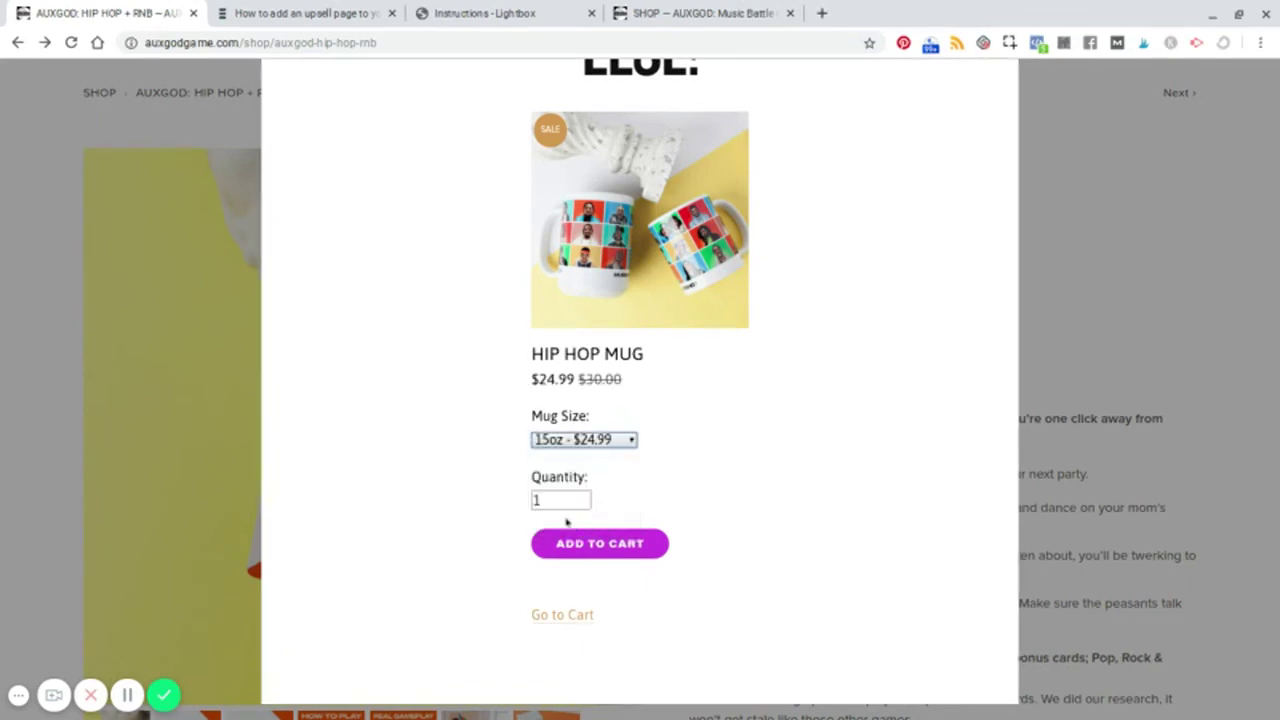
click(576, 543)
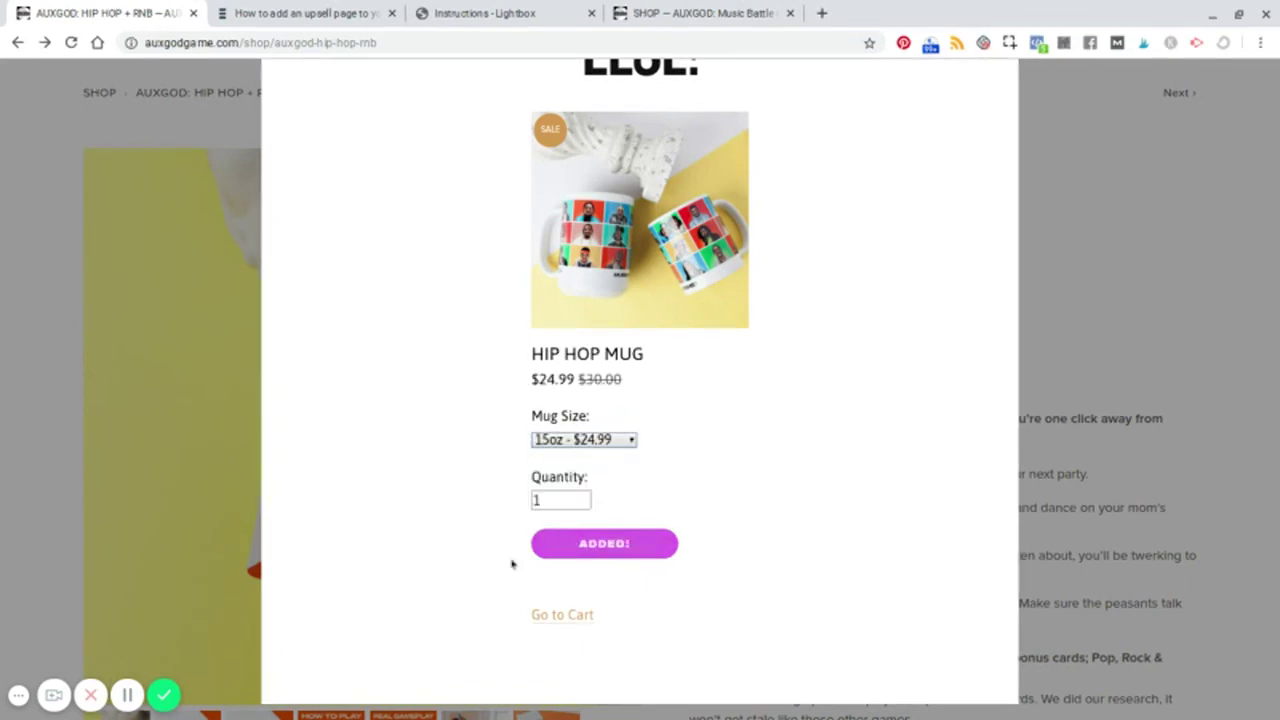
click(566, 617)
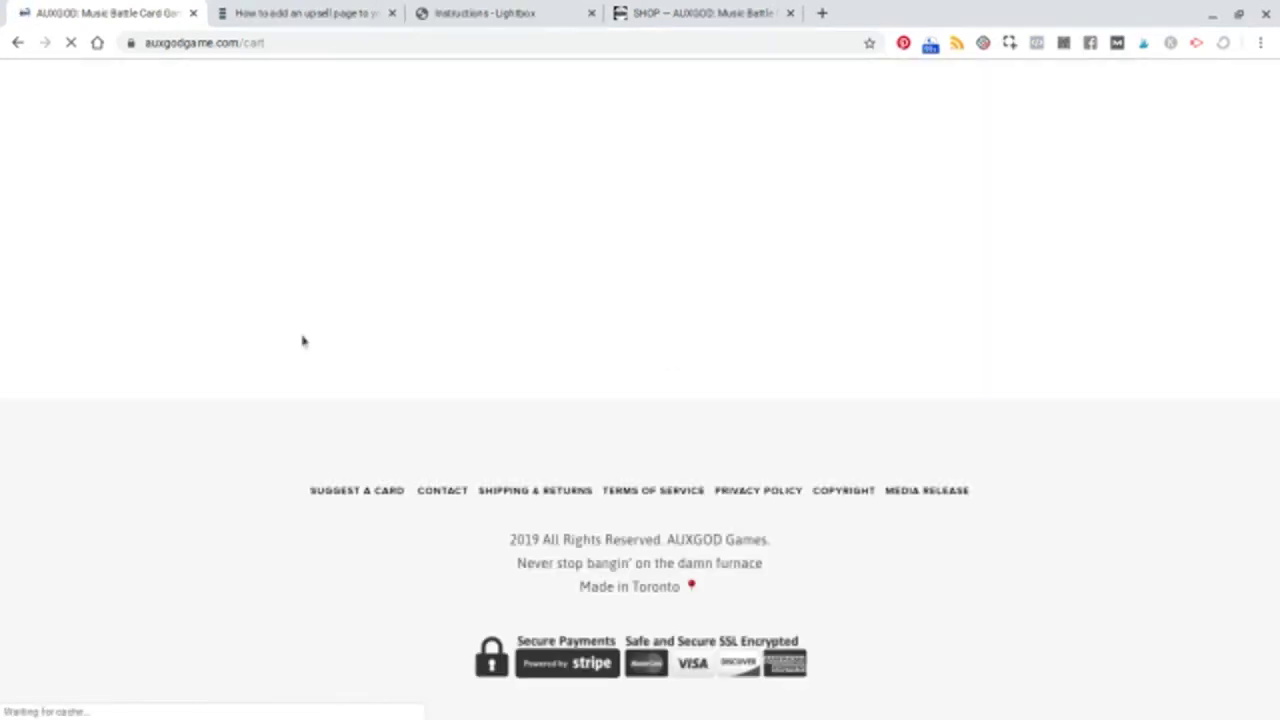
scroll(300, 345, down, 1)
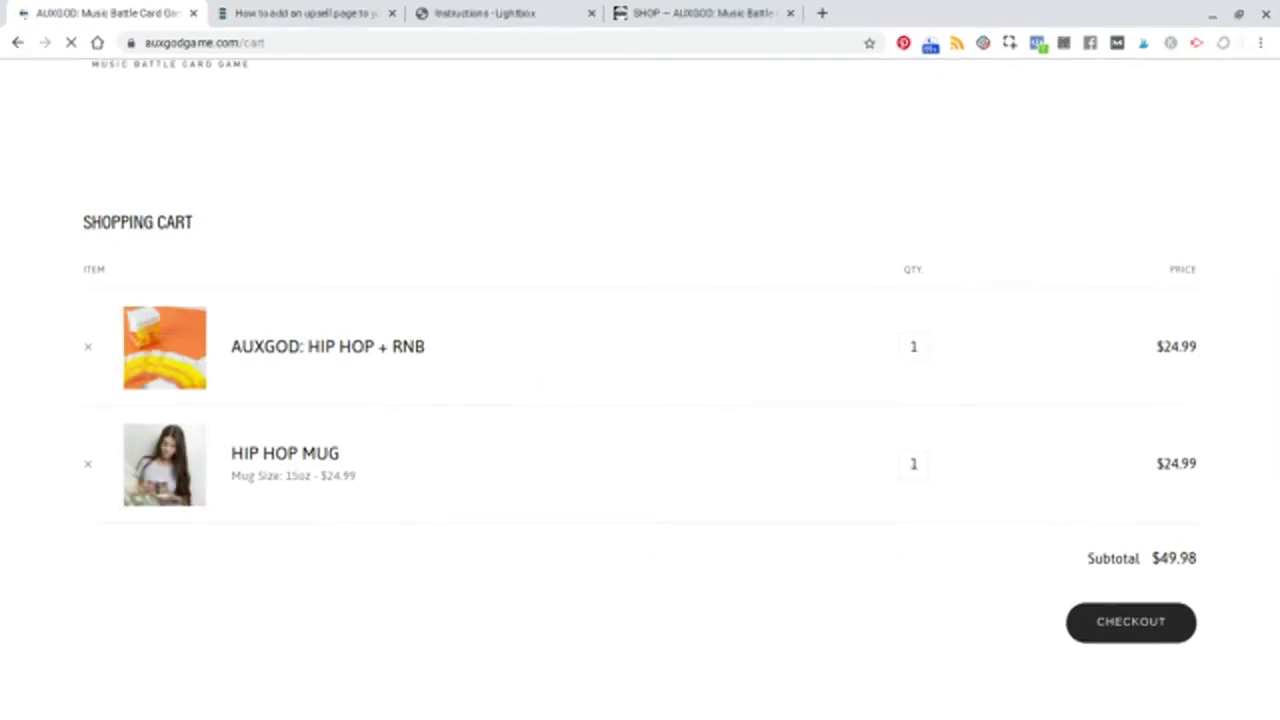
- Return to the beginning of the upsell article and show the site's Support options
click(292, 8)
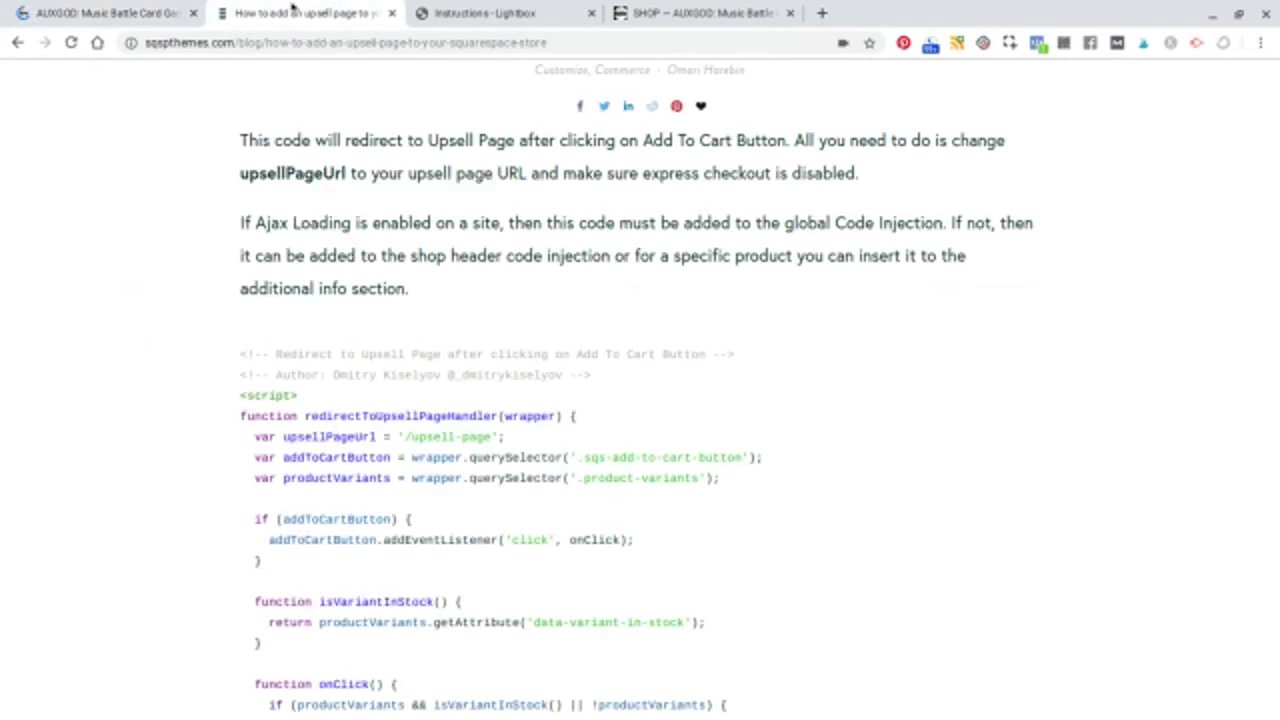
scroll(686, 283, up, 3)
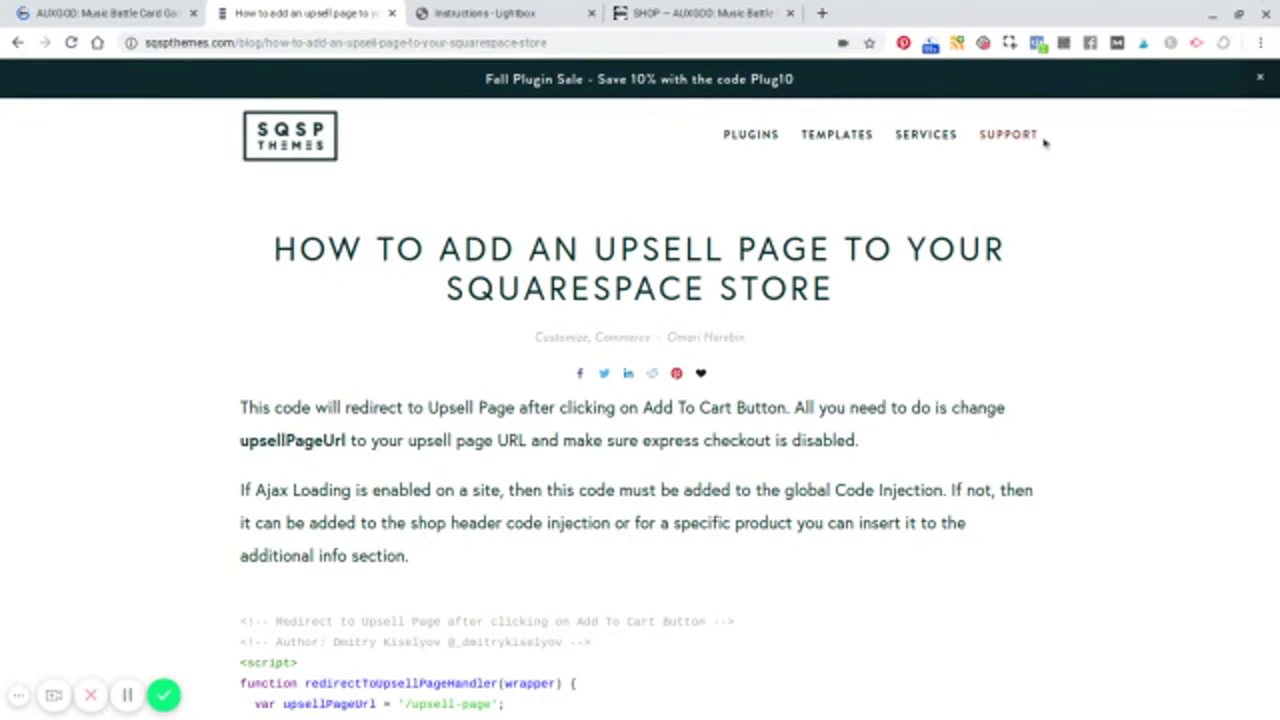
mouse_move(1014, 138)
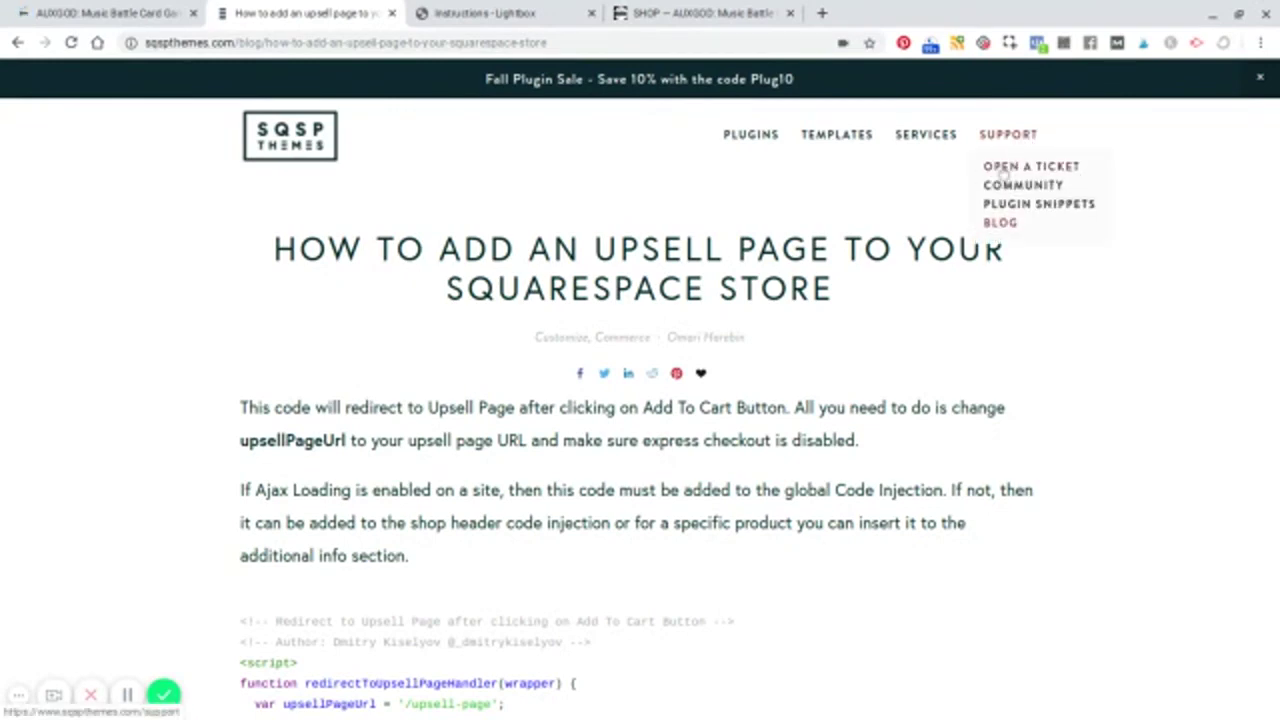